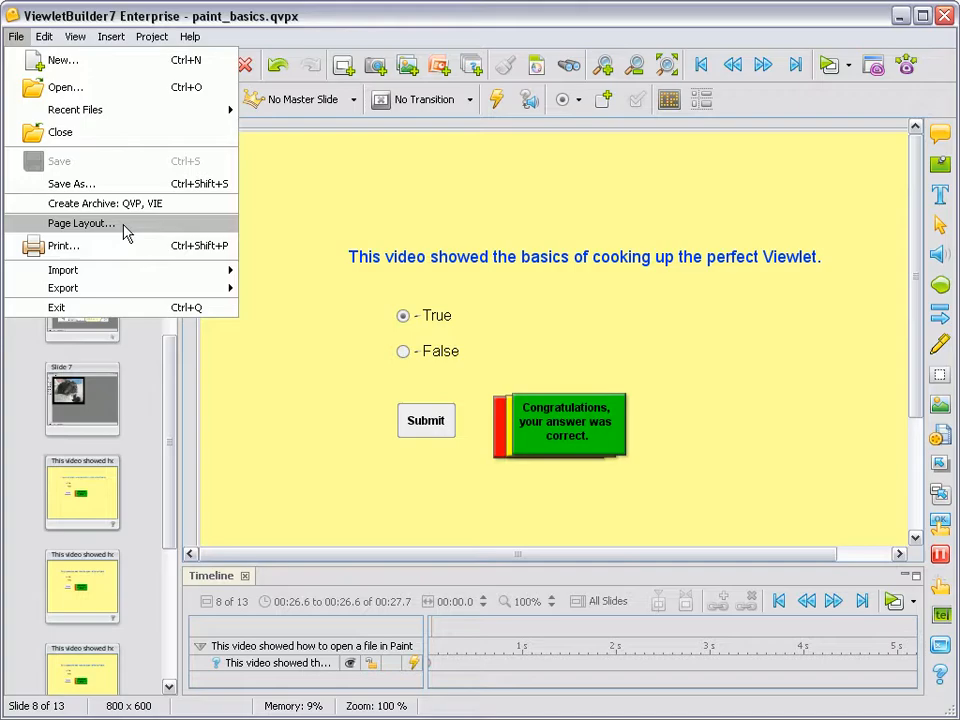
Keep the Slide View Layout with its slide border displayed and set its header title to "Viewlet Basics".
left_click_drag(430, 122, 484, 41)
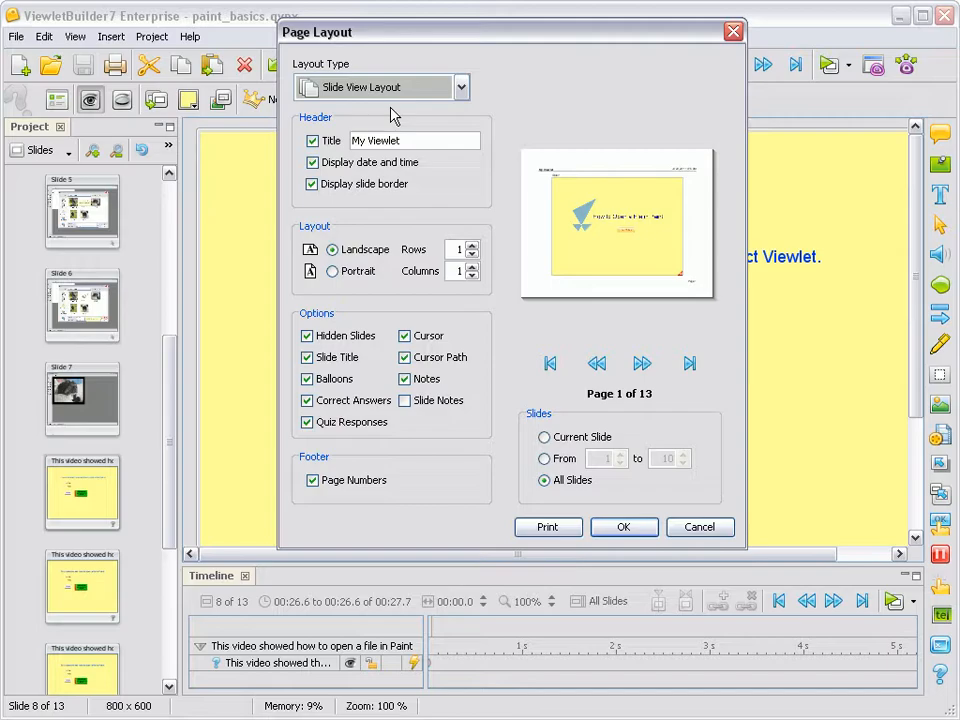
left_click(461, 89)
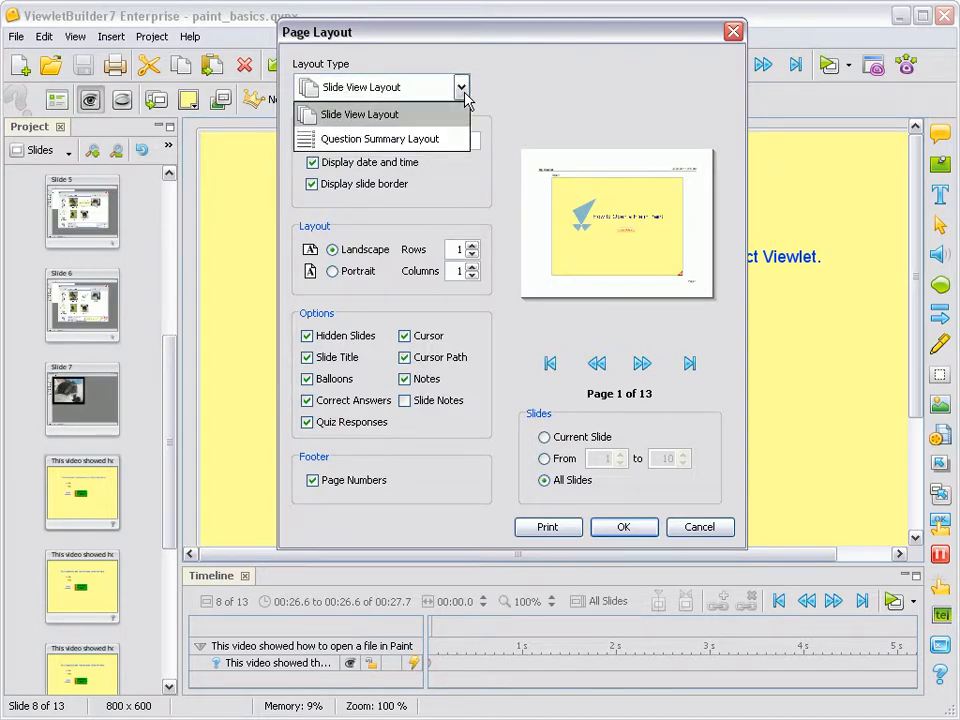
left_click(422, 122)
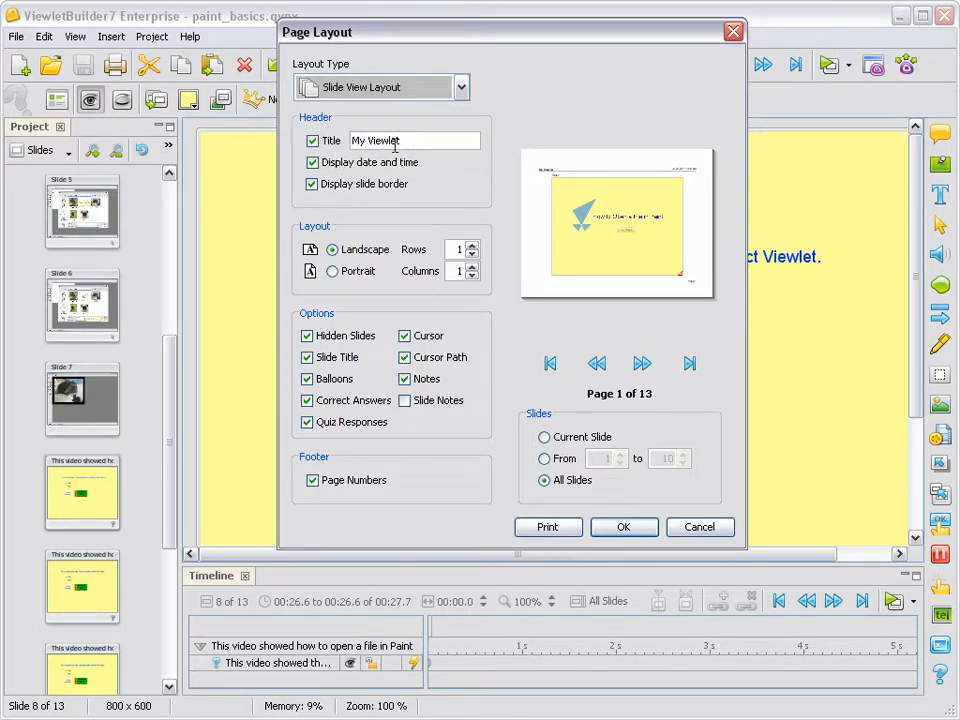
left_click_drag(402, 141, 351, 147)
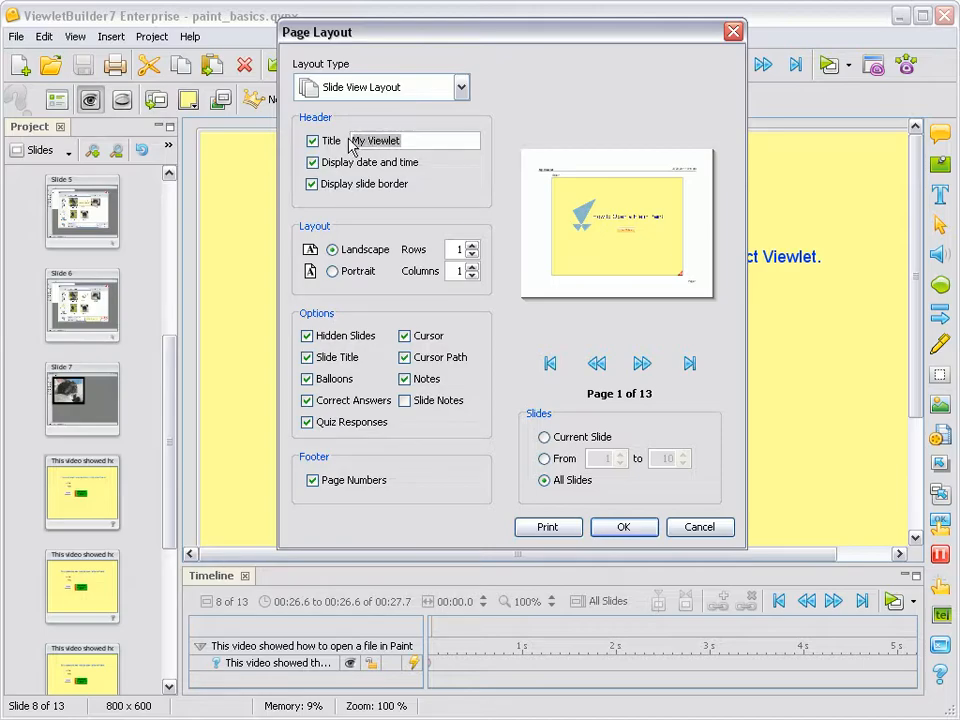
type("Viewlet Basics")
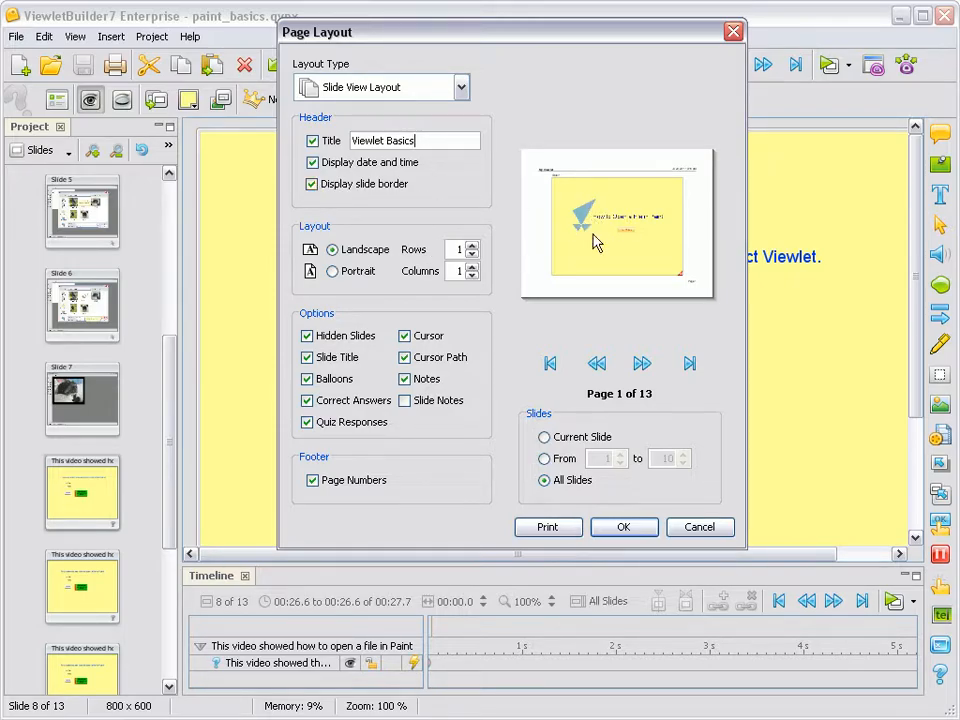
left_click(312, 185)
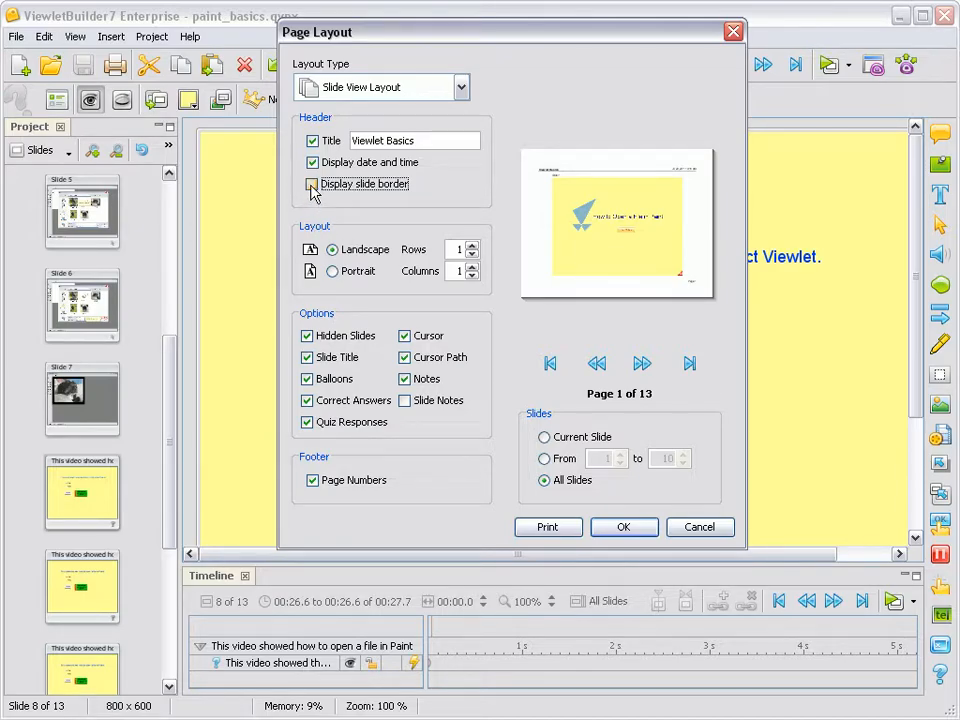
left_click(312, 186)
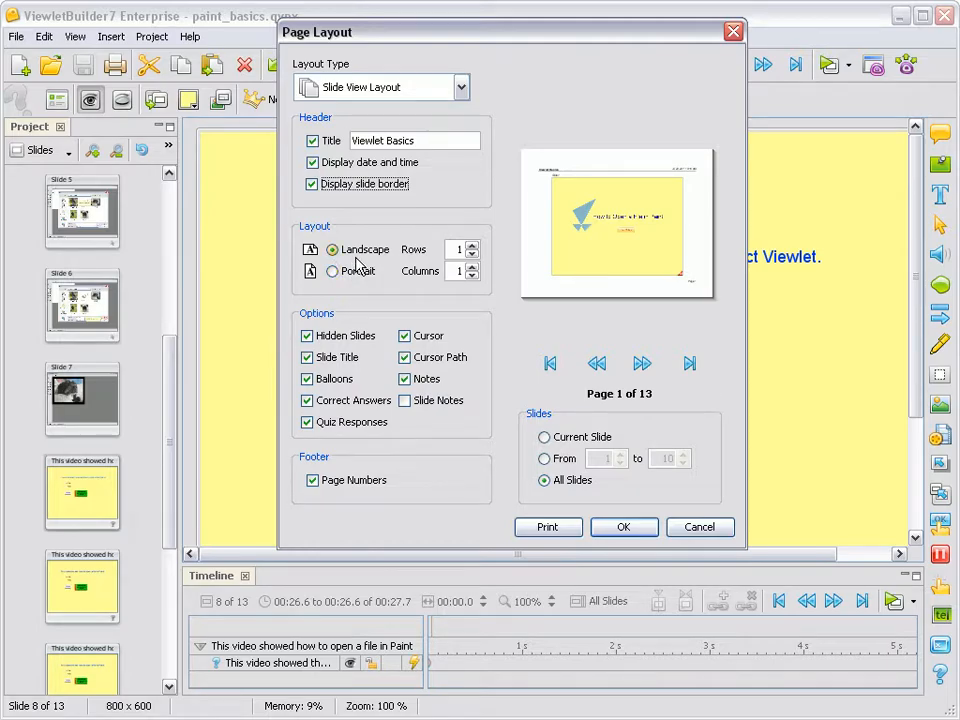
Arrange the slide printout in 2 rows and 2 columns in landscape orientation, and preview its pages.
left_click(473, 246)
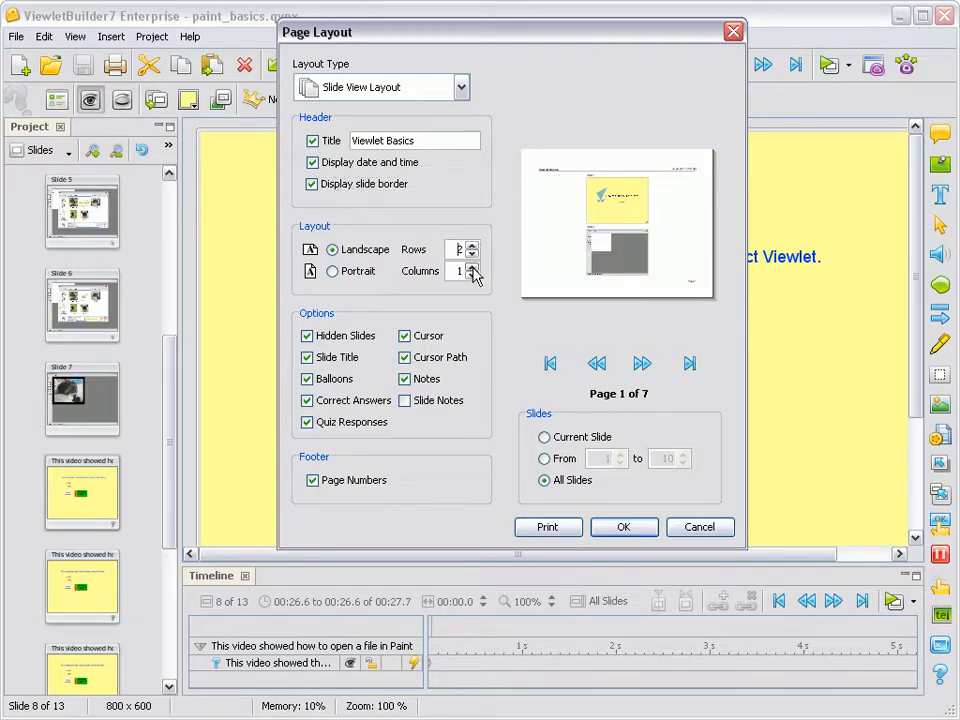
left_click(472, 267)
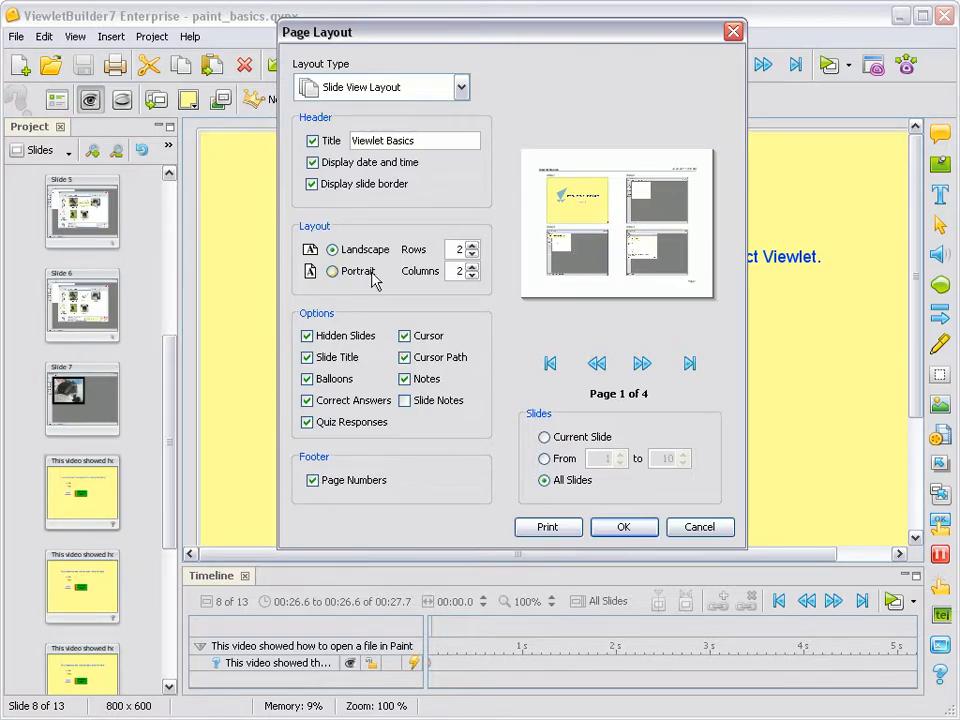
left_click(334, 271)
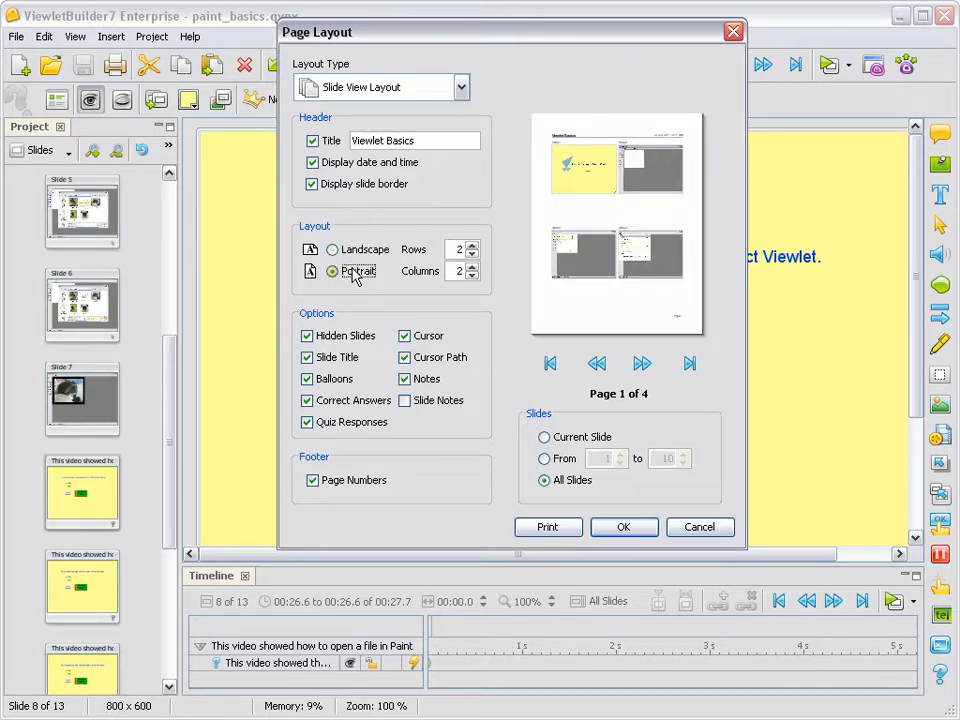
left_click(343, 250)
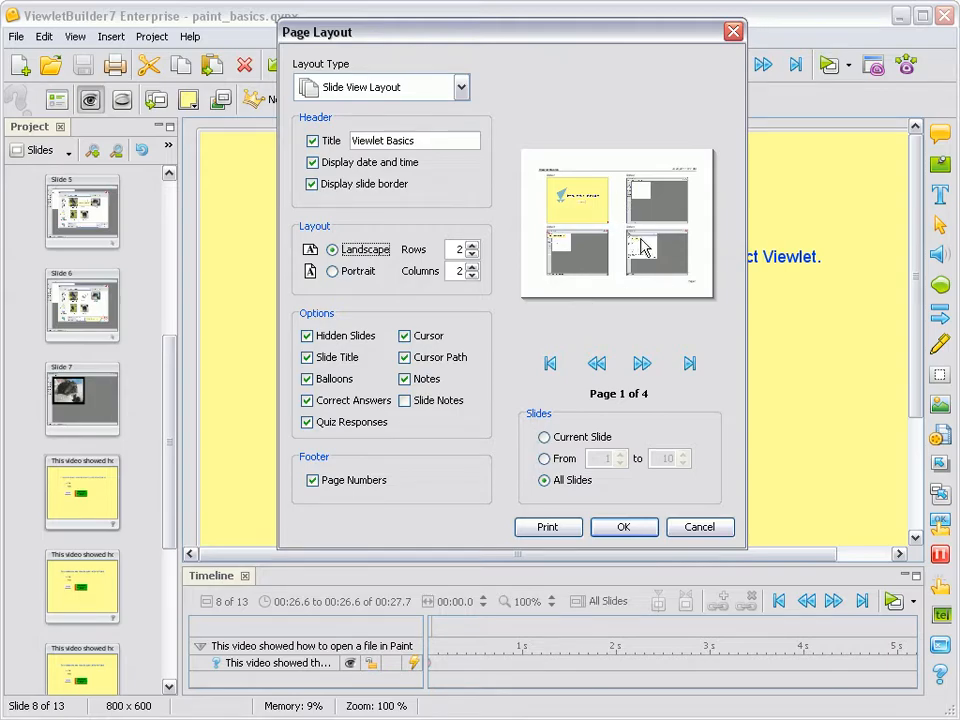
left_click(642, 364)
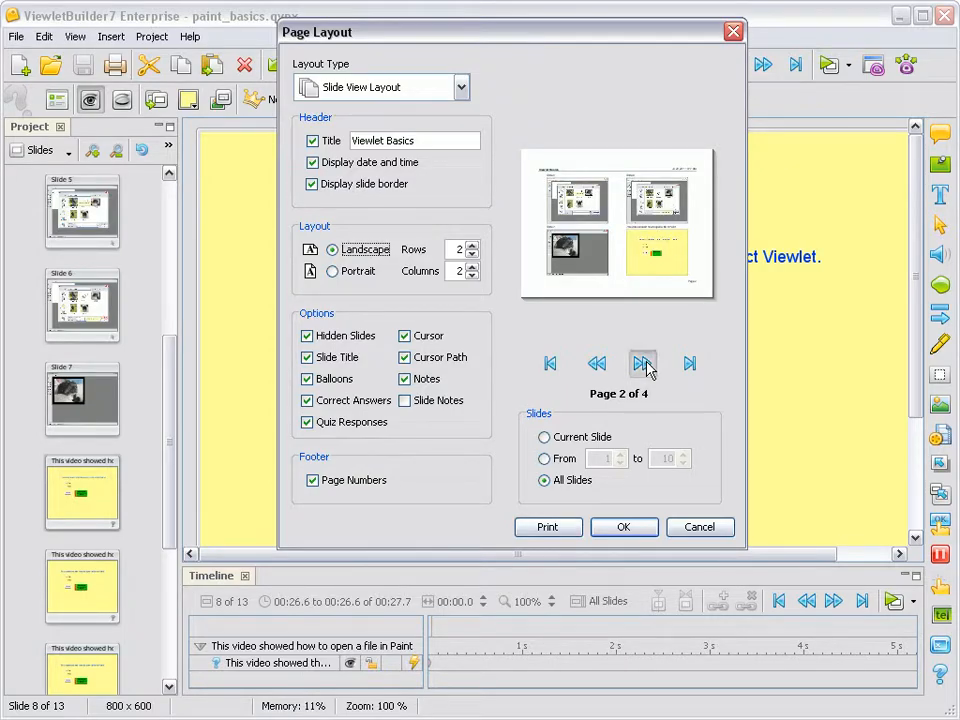
left_click(642, 364)
left_click(598, 365)
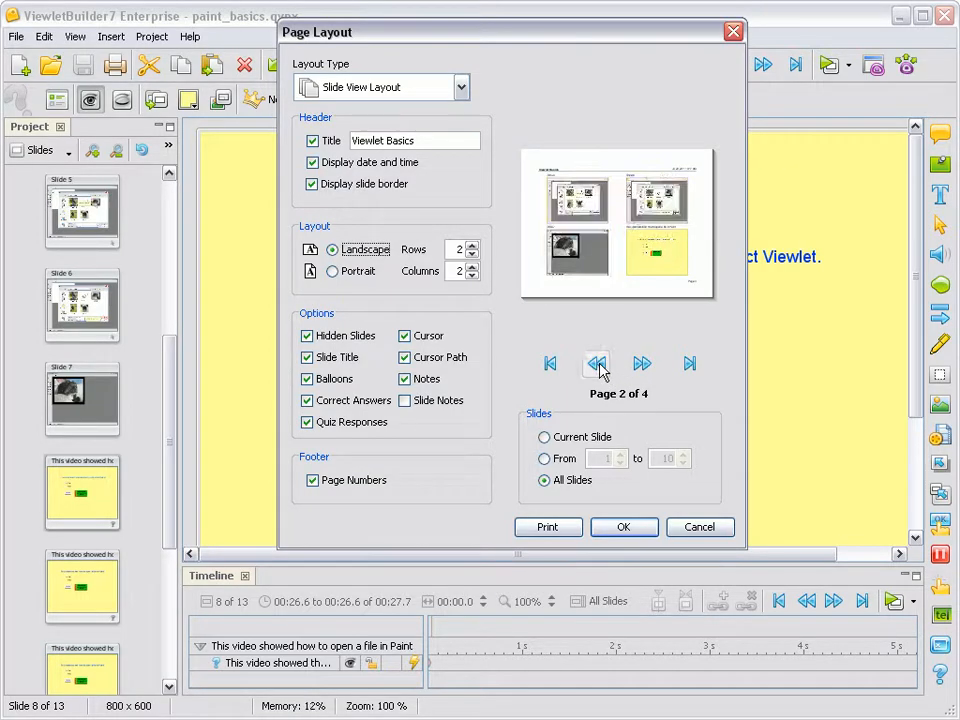
left_click(598, 365)
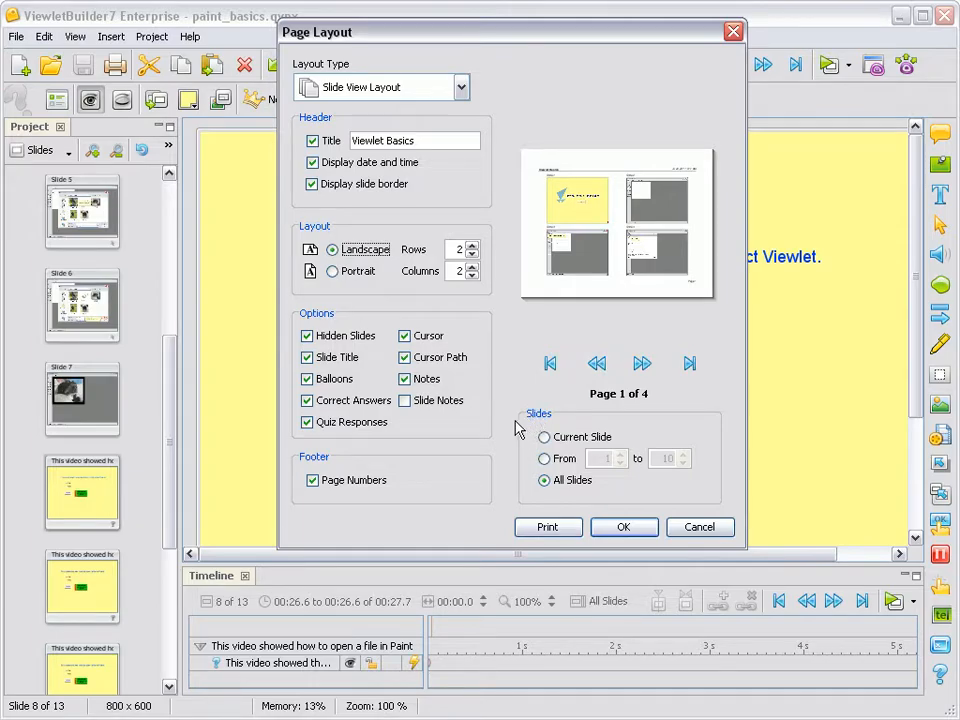
Try limiting the printout to slides 1 to 5, and return the range to All Slides.
left_click(564, 460)
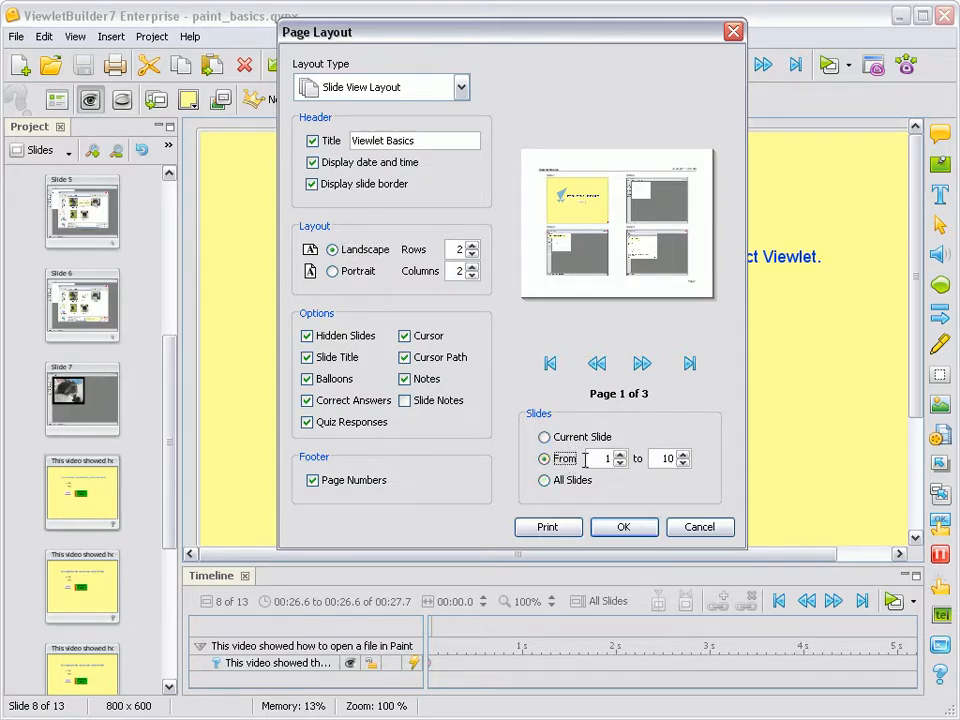
double_click(660, 458)
type("5")
left_click(544, 482)
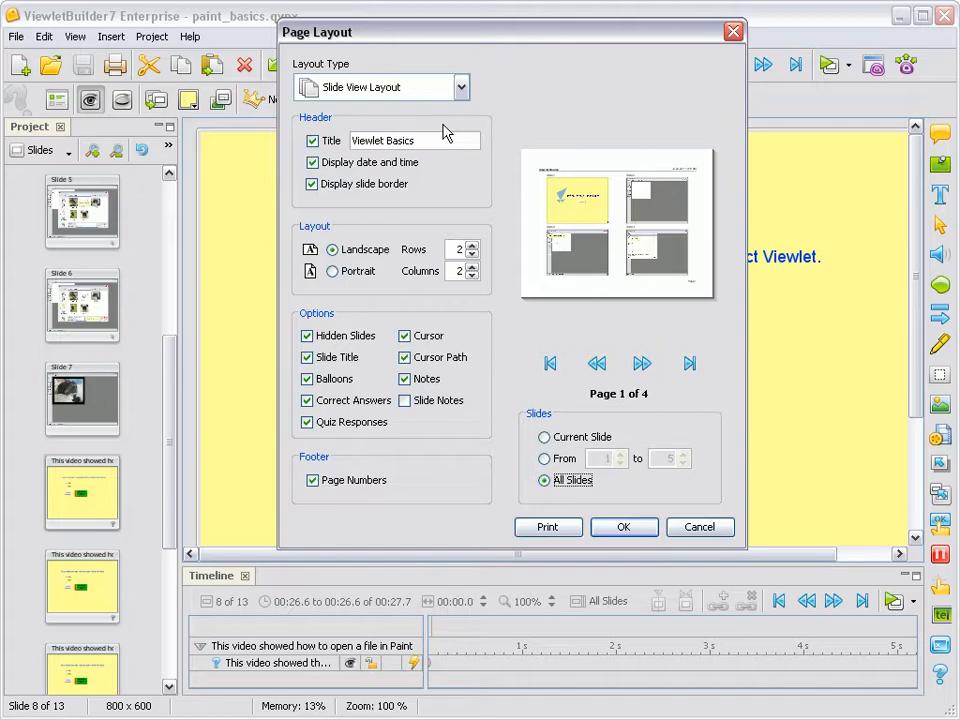
Switch to the Question Summary Layout, title it "Viewlet Basics Quiz", and turn off the date and time in its header.
left_click(464, 90)
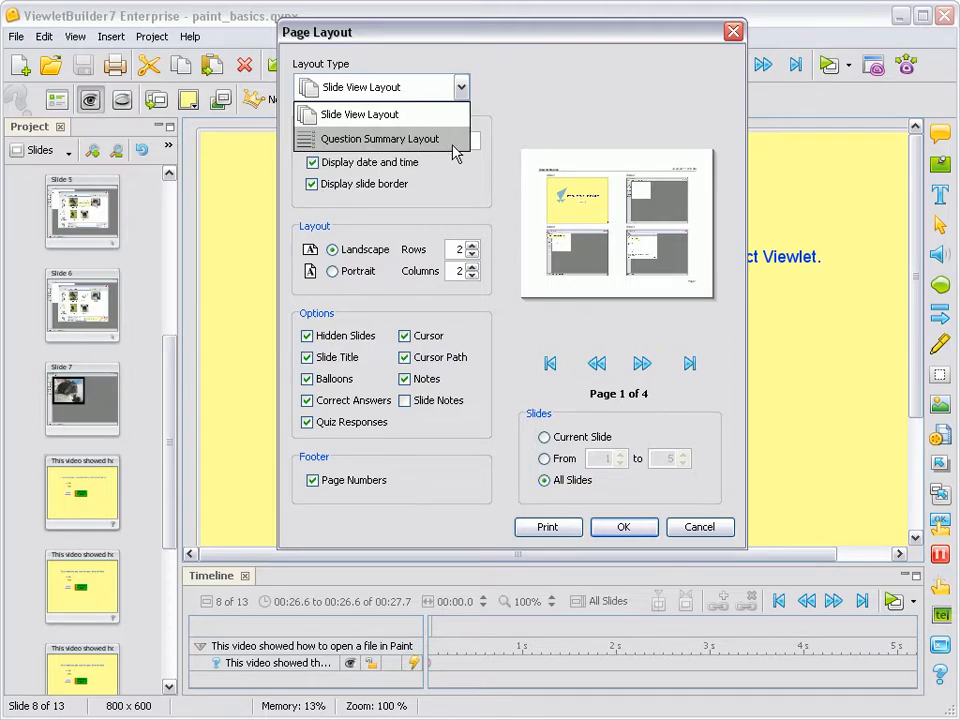
left_click(456, 149)
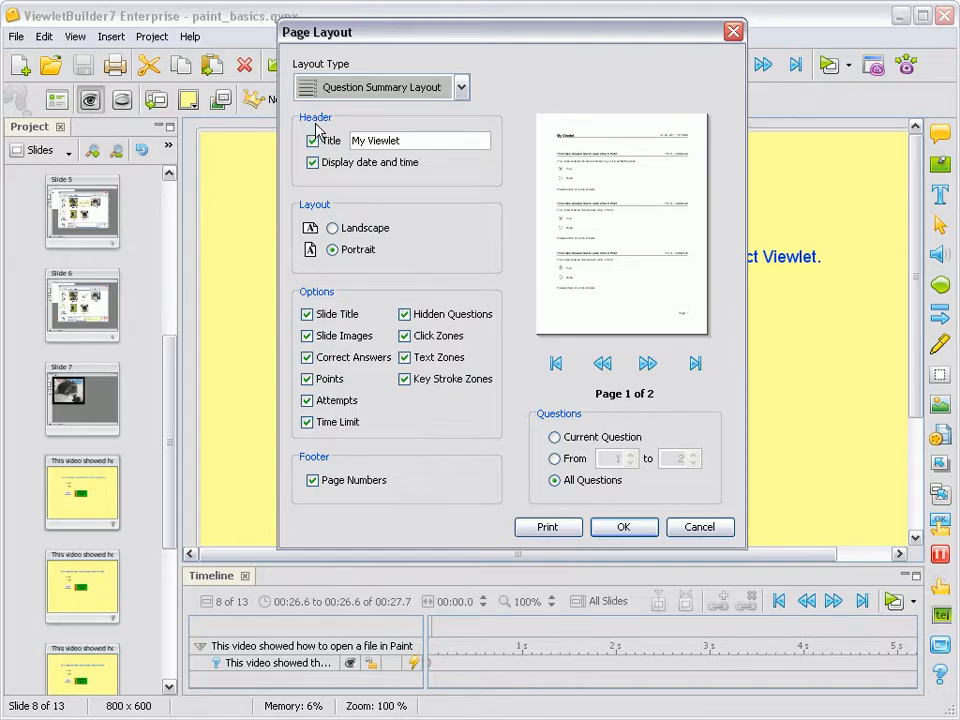
left_click_drag(410, 142, 321, 139)
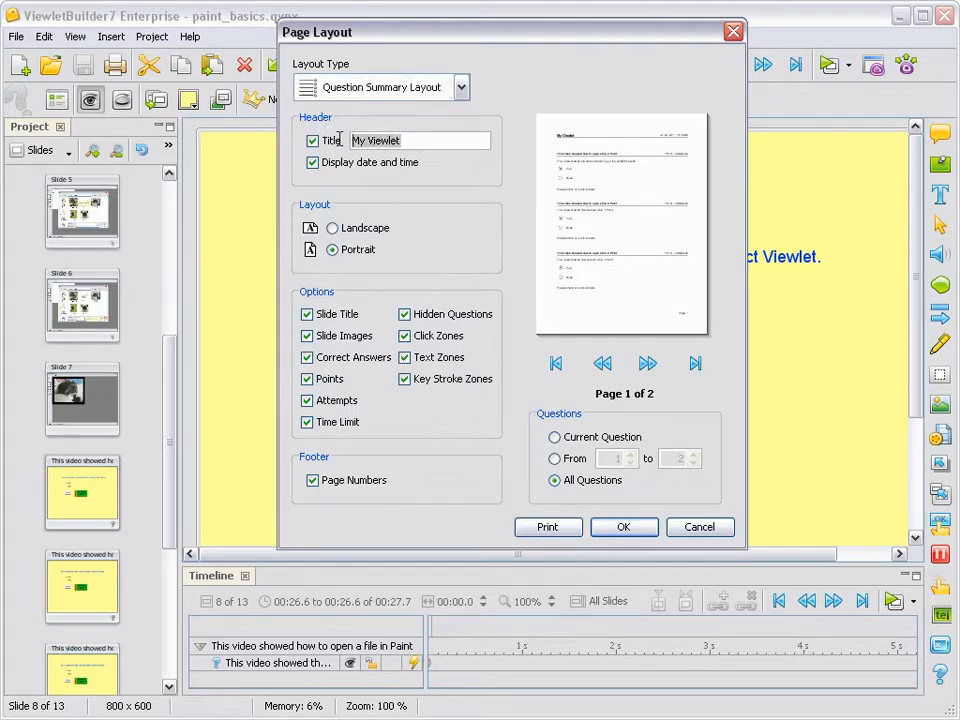
type("Viewlet Basics Quiz")
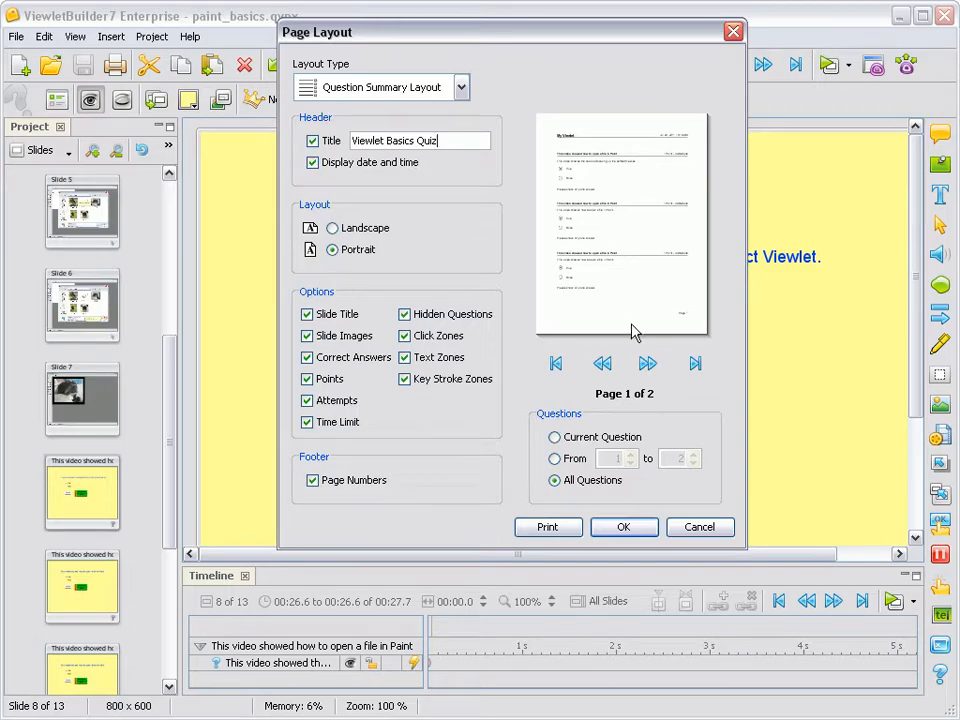
left_click(312, 162)
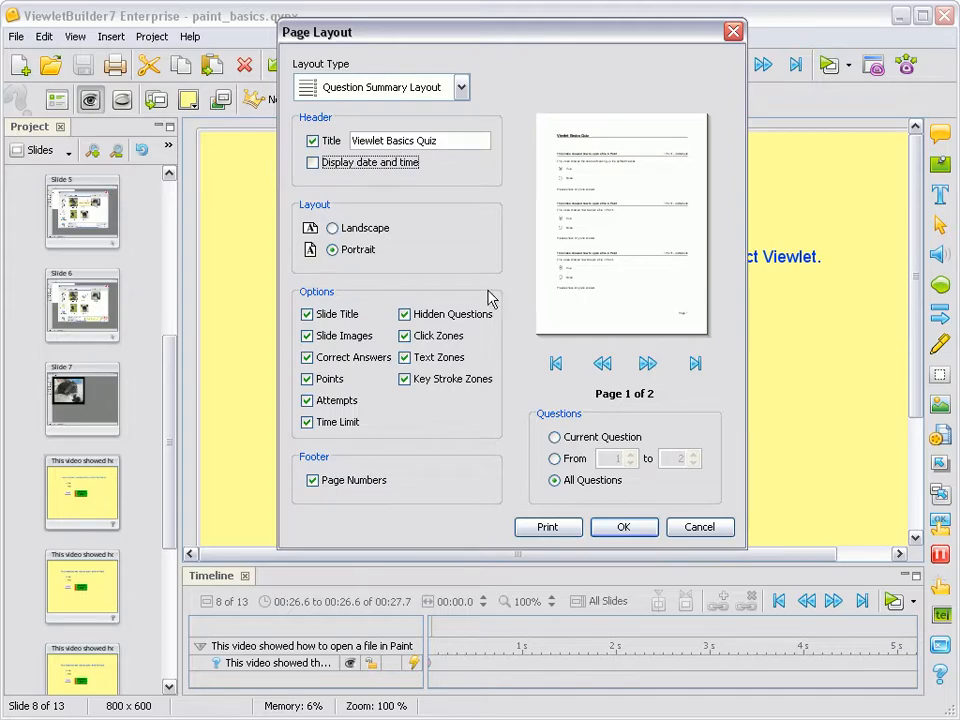
Compare landscape and portrait previews of the question summary, keep Portrait, and apply the page layout settings.
left_click(366, 231)
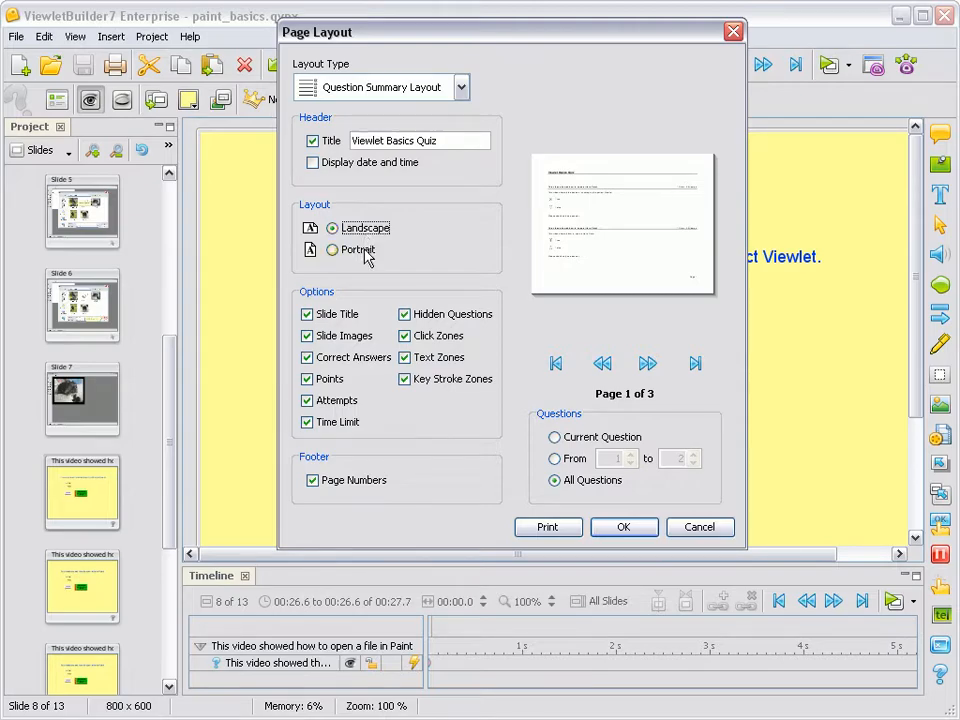
left_click(366, 251)
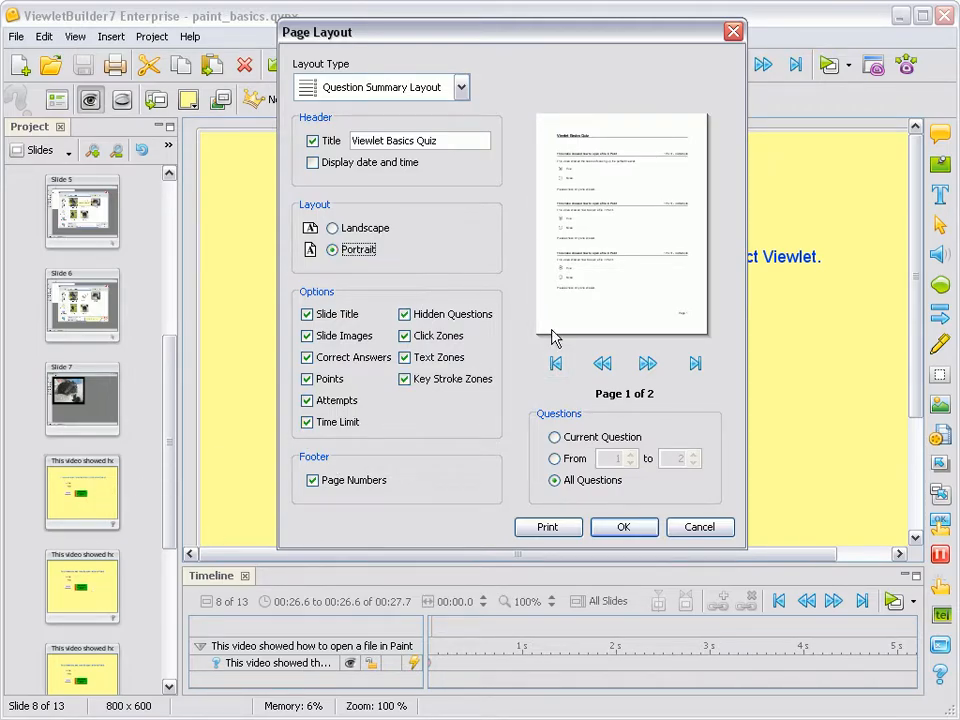
left_click(334, 228)
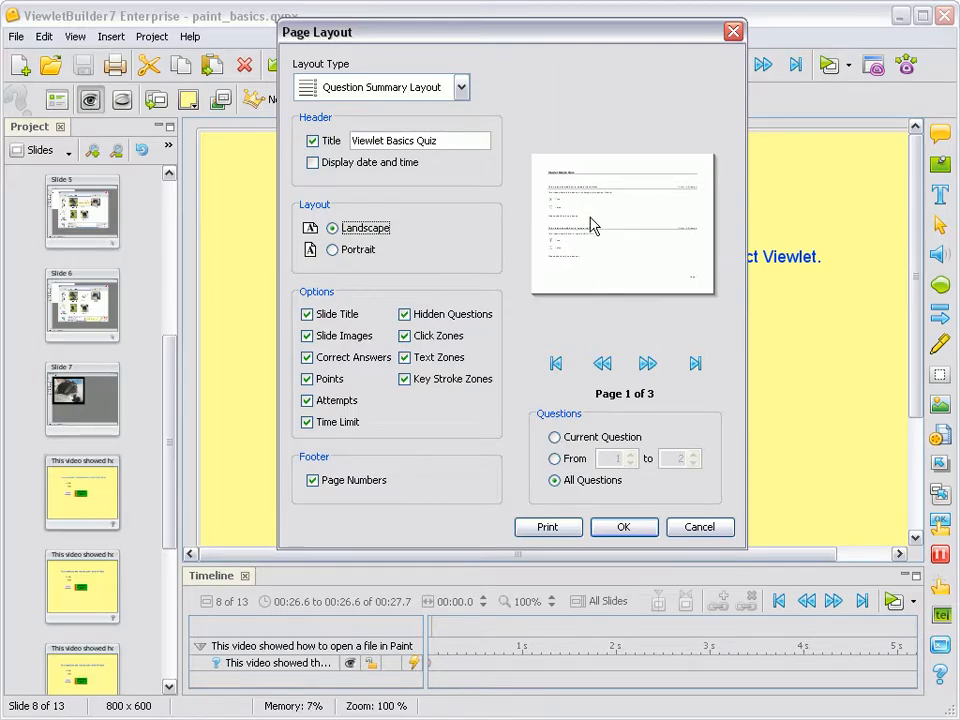
left_click(362, 252)
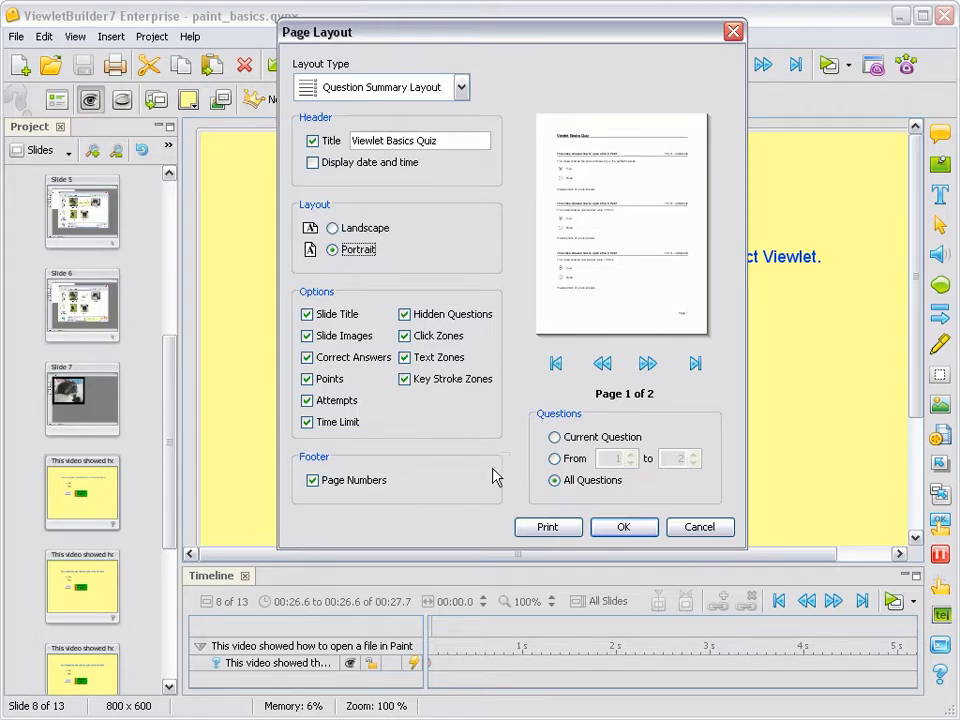
left_click(650, 370)
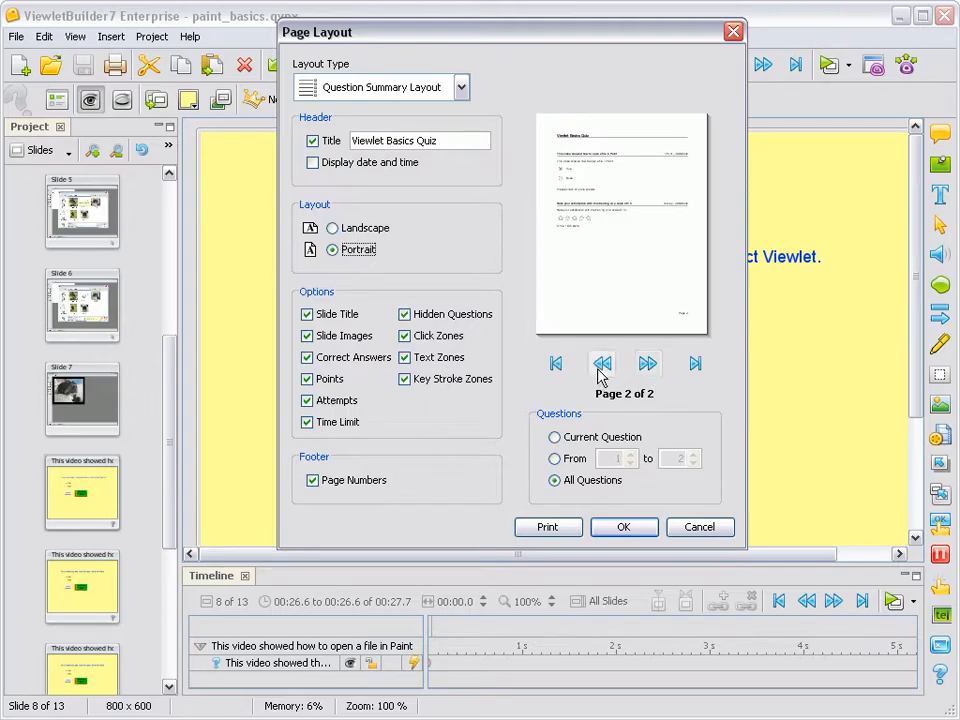
left_click(602, 366)
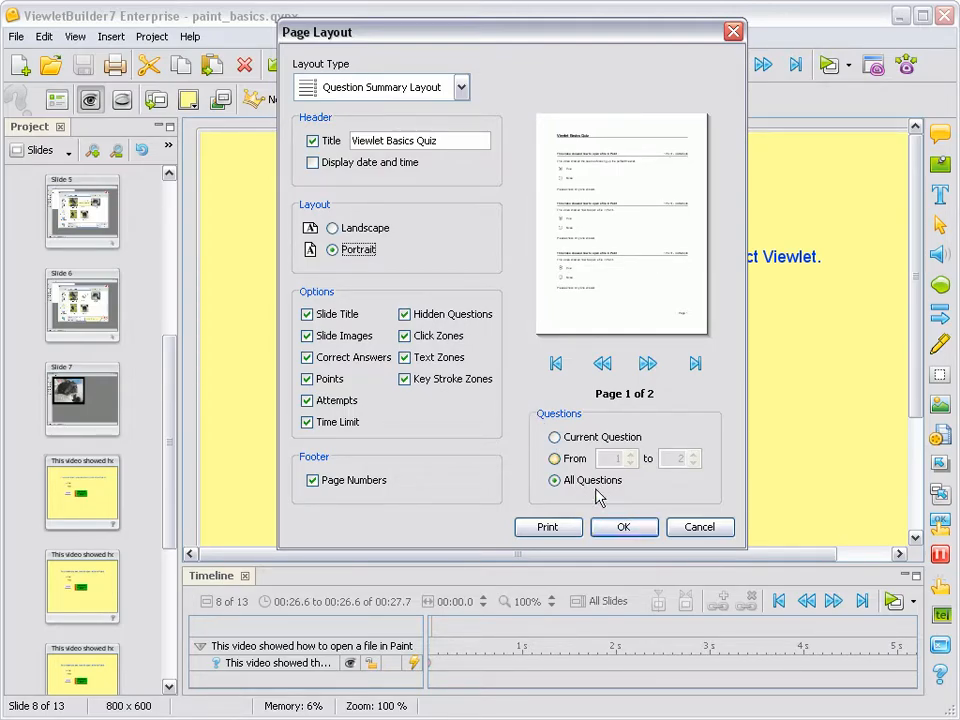
left_click(636, 531)
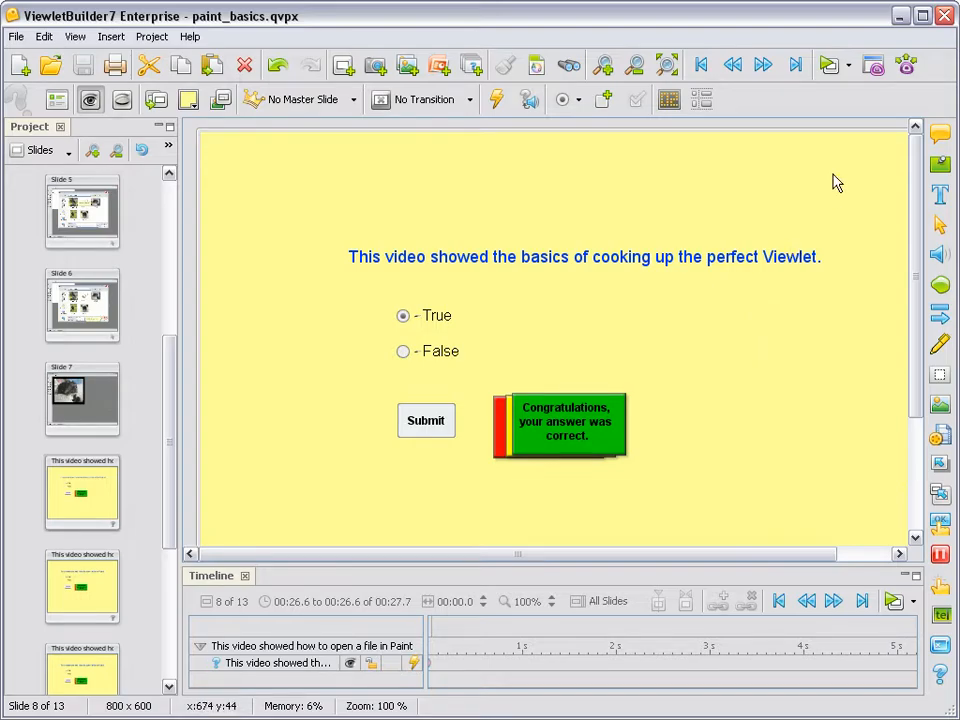
Open the publishing settings and examine the HTML Document output's page layout options without changing them.
left_click(905, 66)
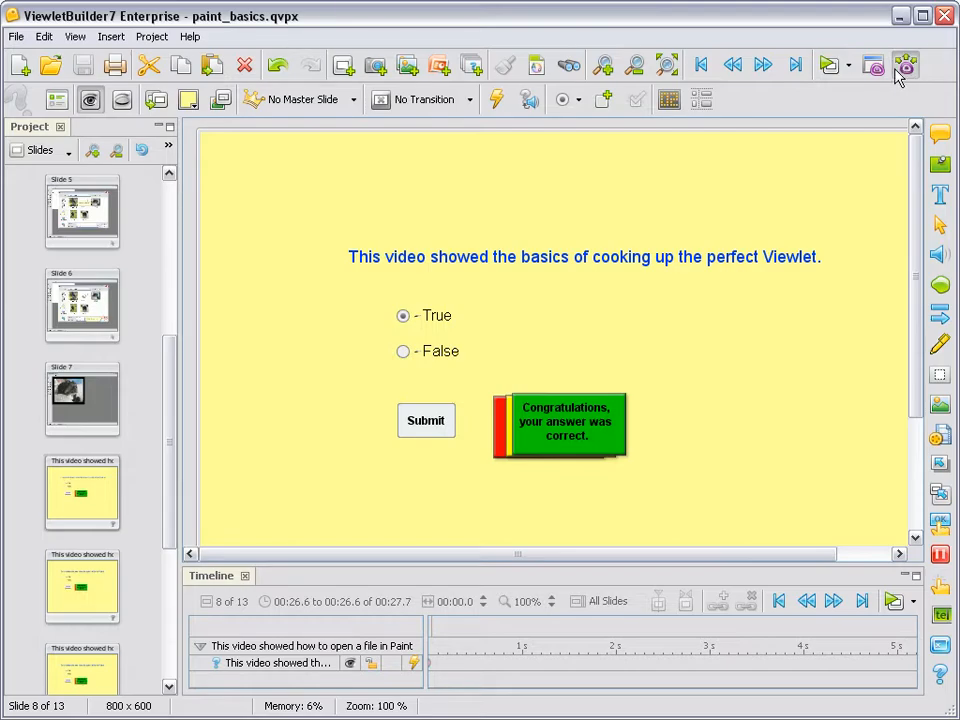
left_click_drag(711, 161, 745, 96)
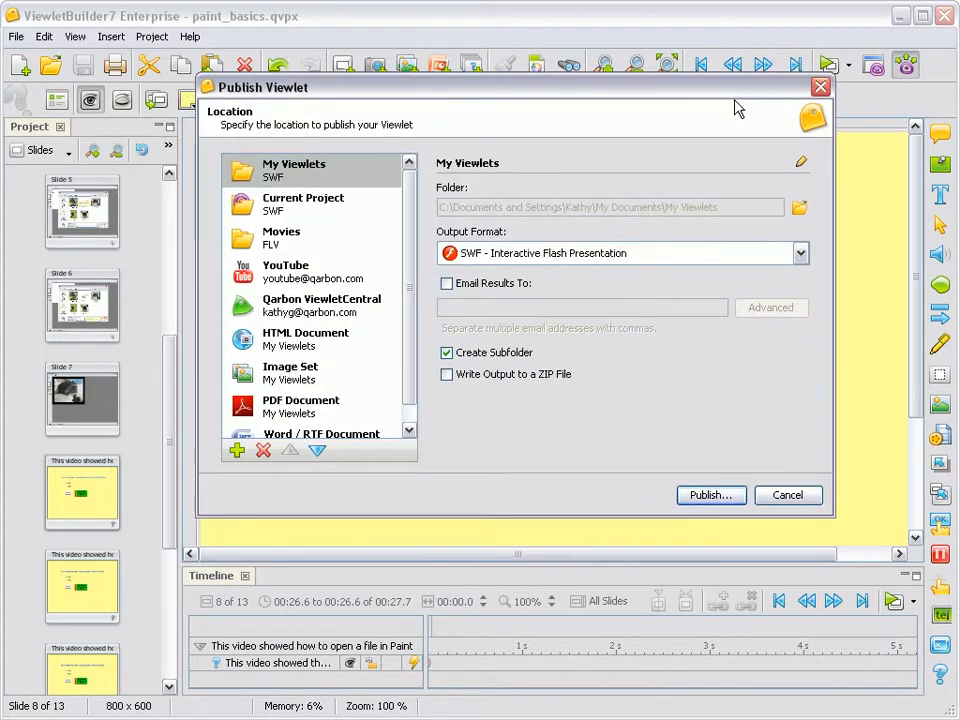
scroll(407, 358, "down", 1)
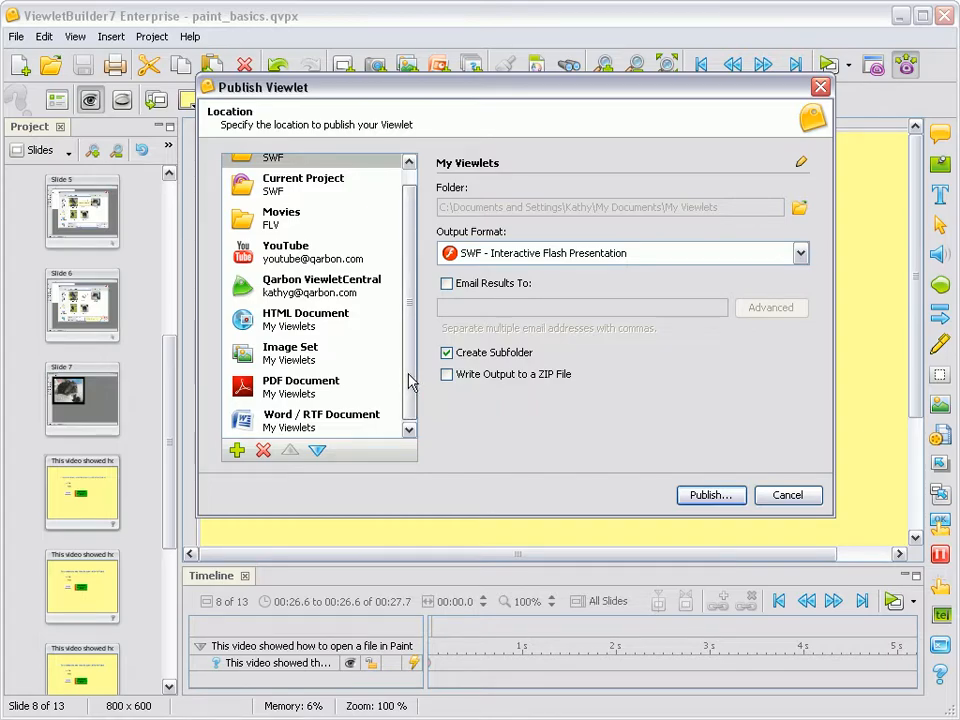
left_click(291, 330)
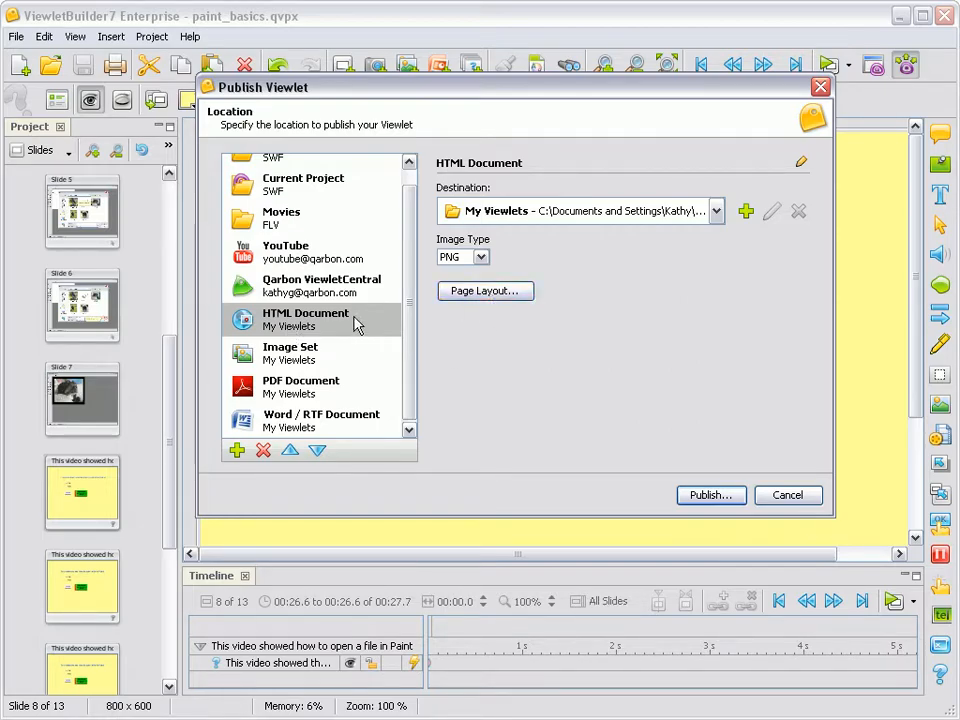
left_click(510, 291)
left_click_drag(484, 223, 712, 51)
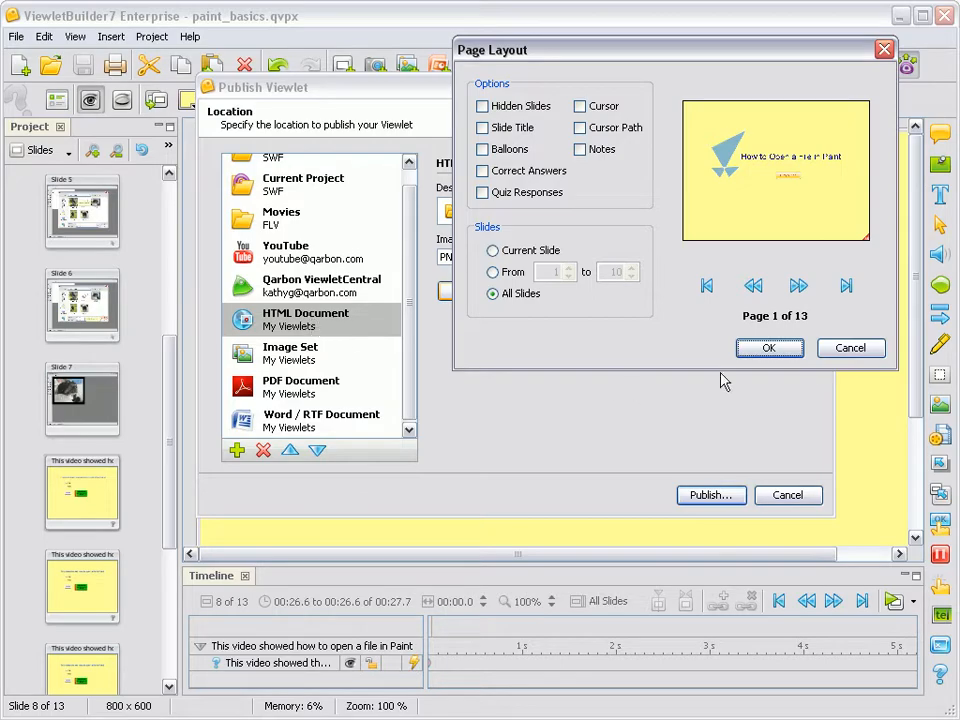
left_click(852, 349)
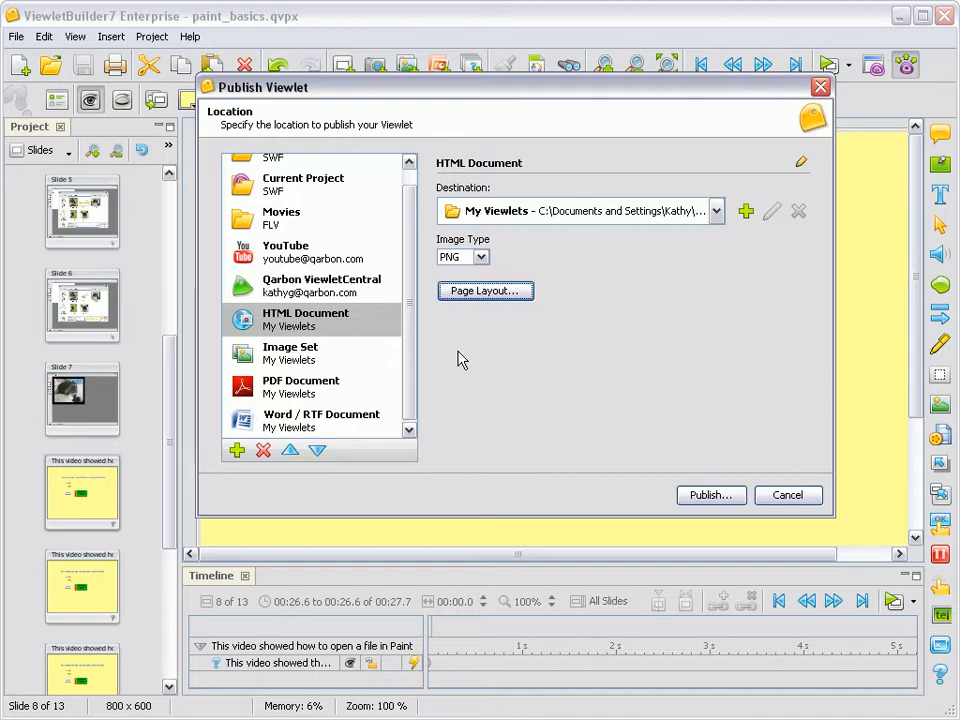
Examine the Image Set output's page layout options, and leave them without applying changes.
left_click(305, 358)
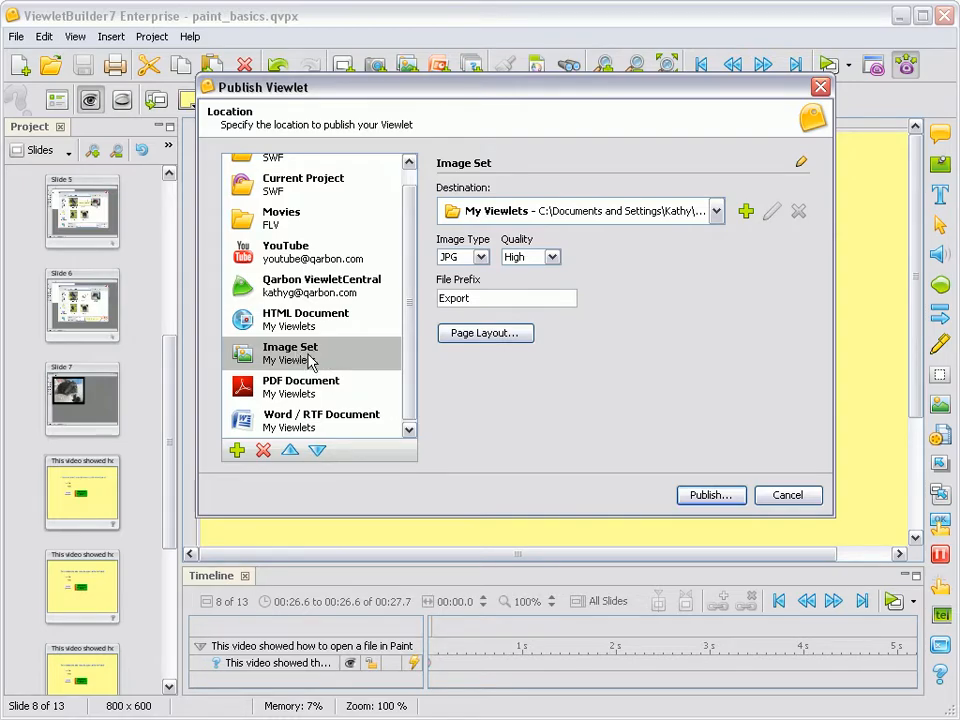
left_click(515, 338)
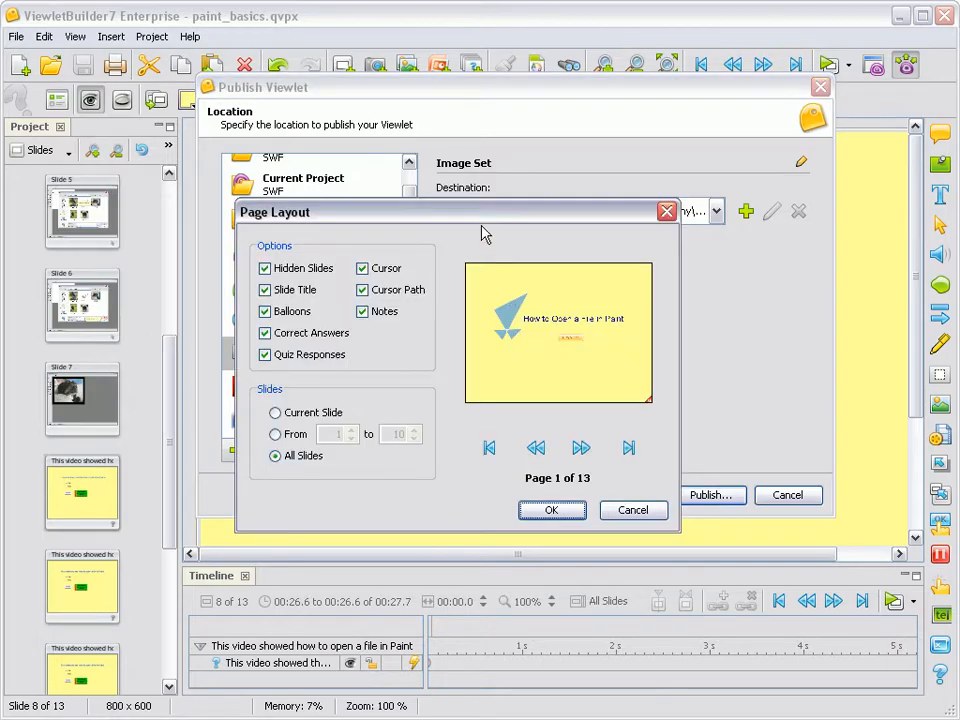
left_click_drag(478, 222, 673, 86)
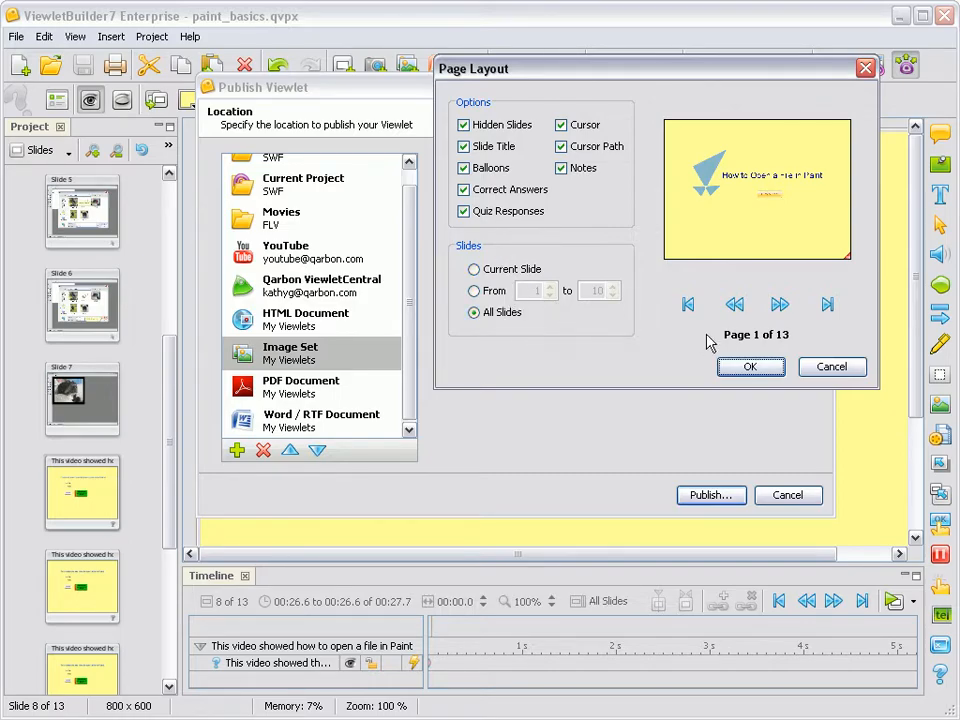
left_click(829, 369)
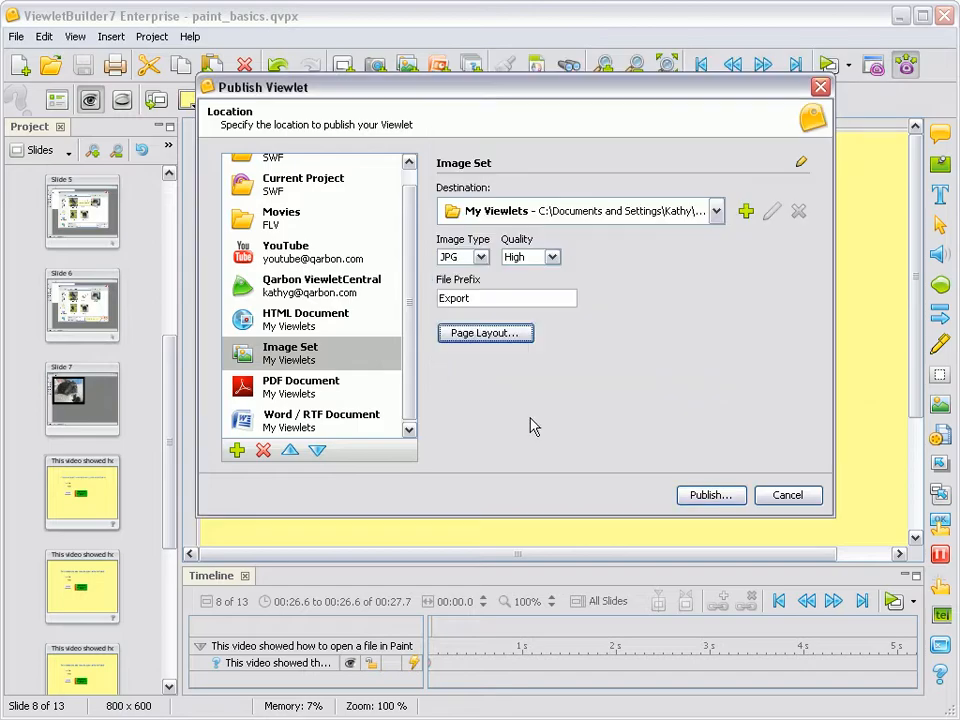
Examine the PDF Document output's page layout options and its available layout types, and leave them without applying changes.
left_click(305, 396)
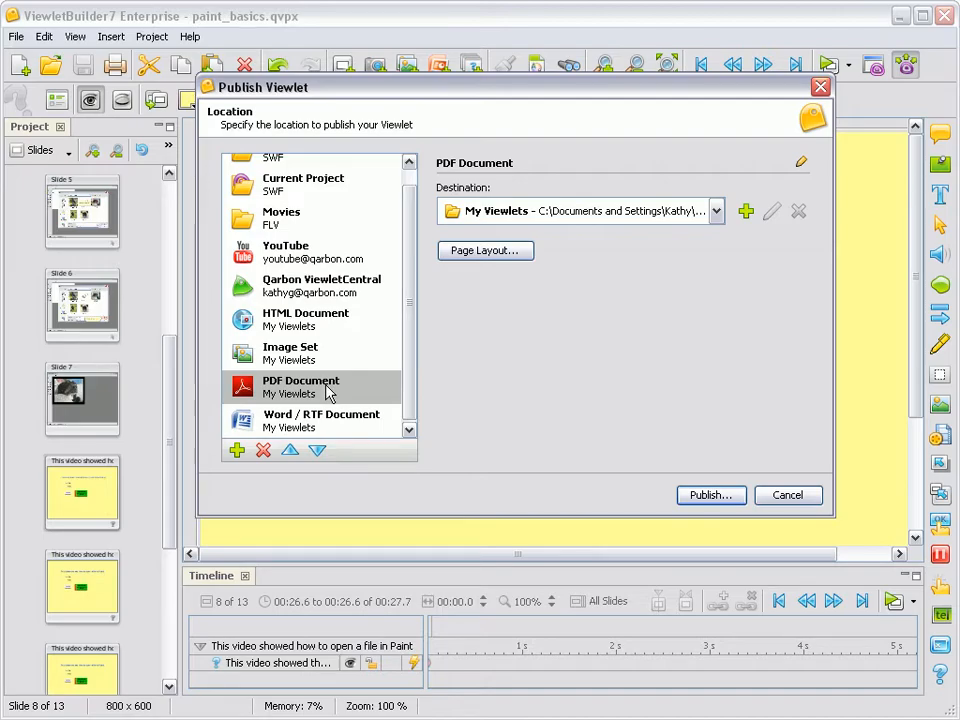
left_click(493, 254)
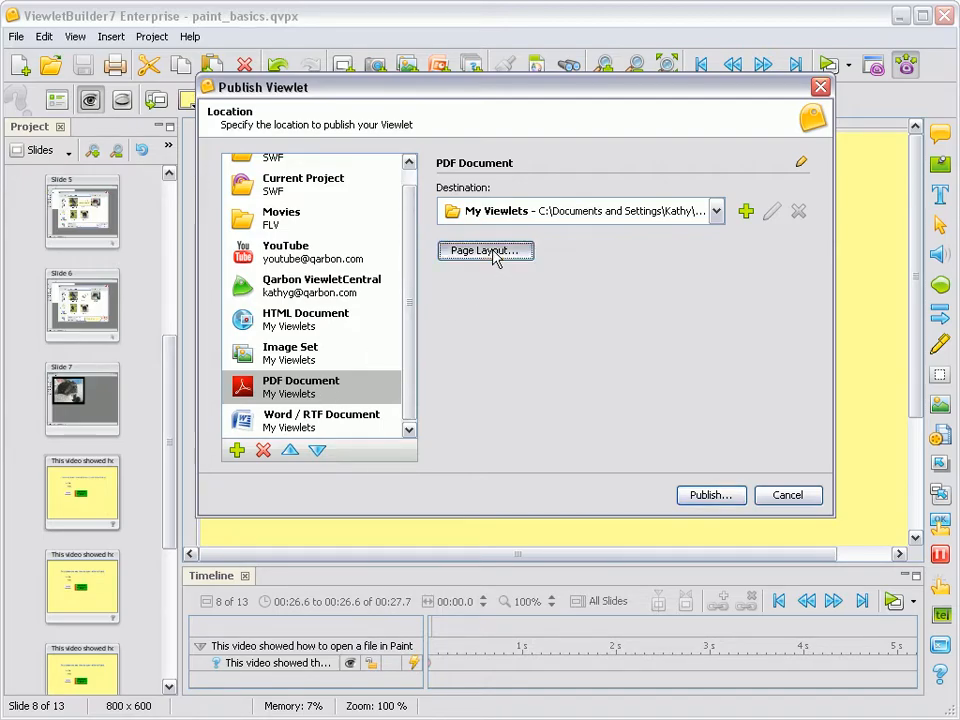
left_click_drag(438, 117, 659, 51)
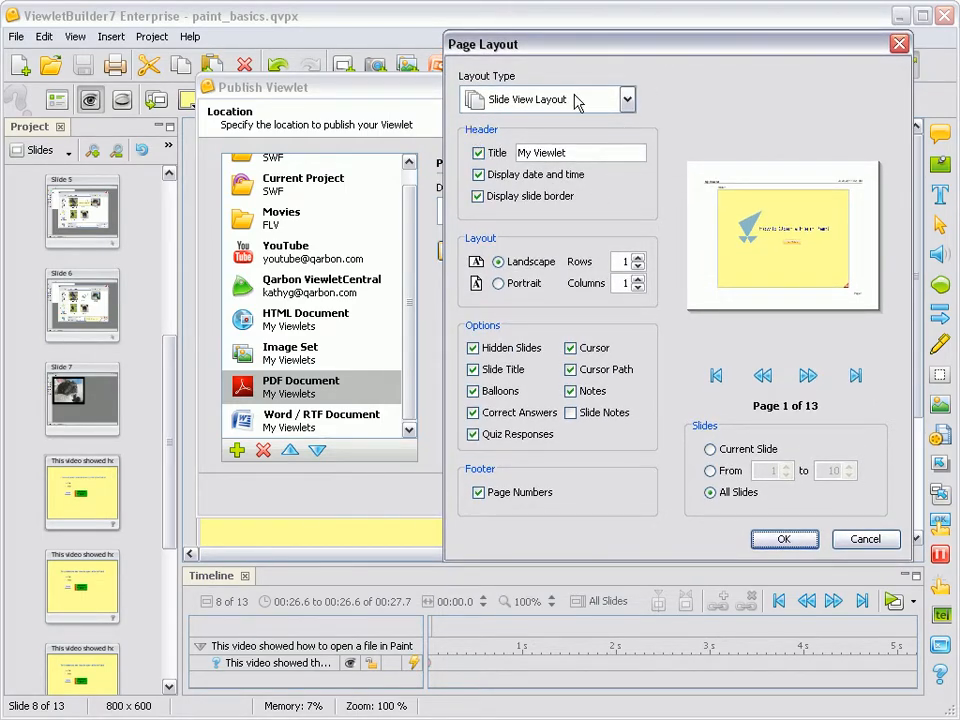
left_click(628, 100)
left_click(628, 100)
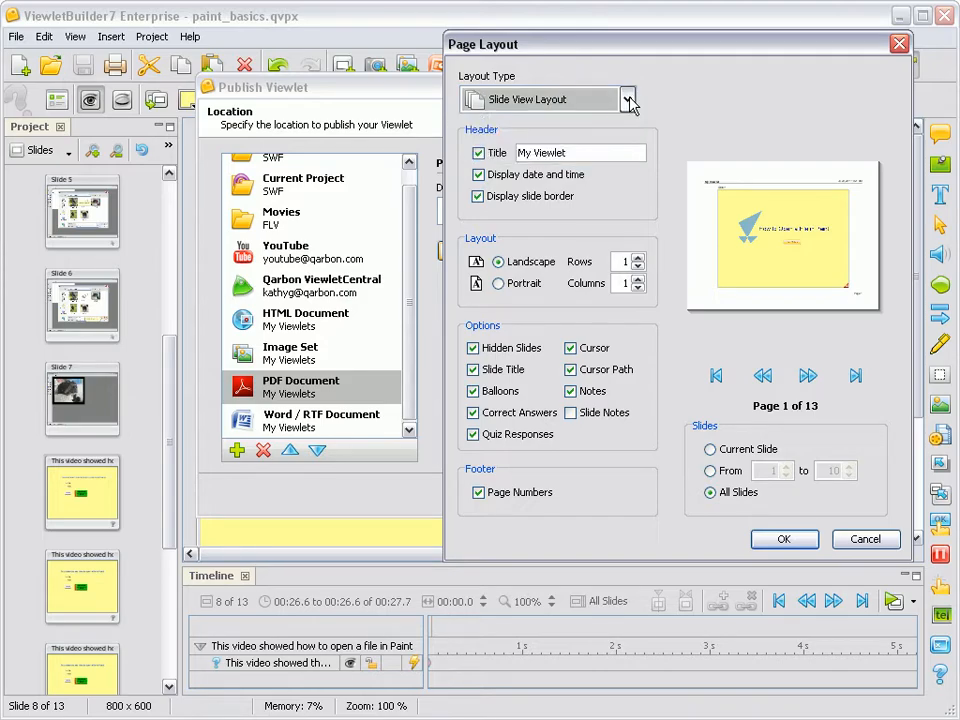
left_click(843, 541)
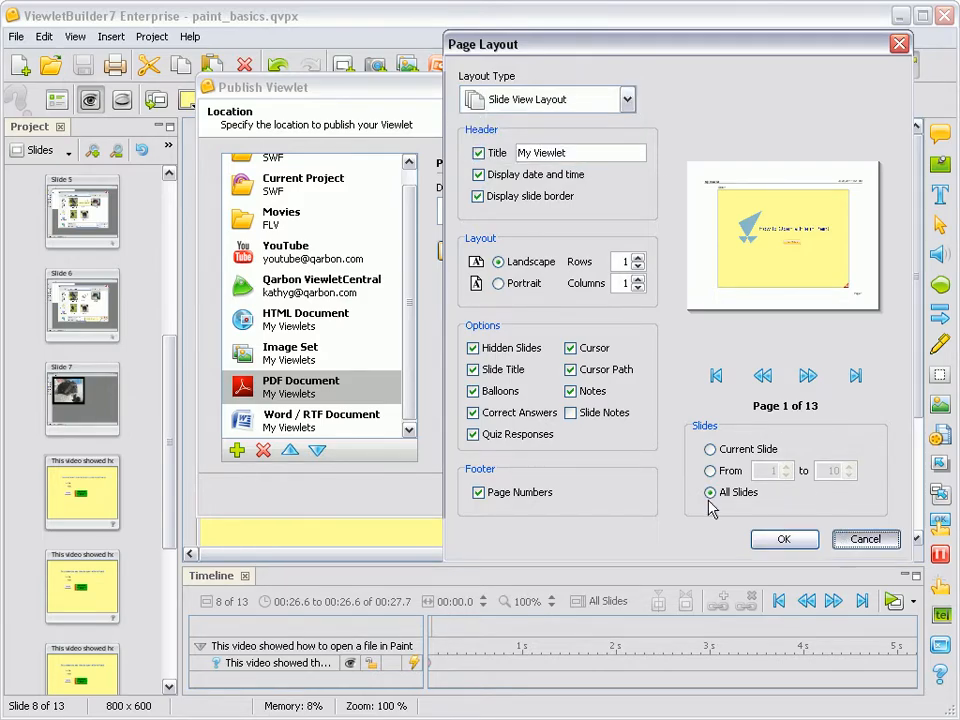
Preview the Question Summary Layout for the Word / RTF Document output, discard it, and leave the publishing settings without publishing.
left_click(325, 422)
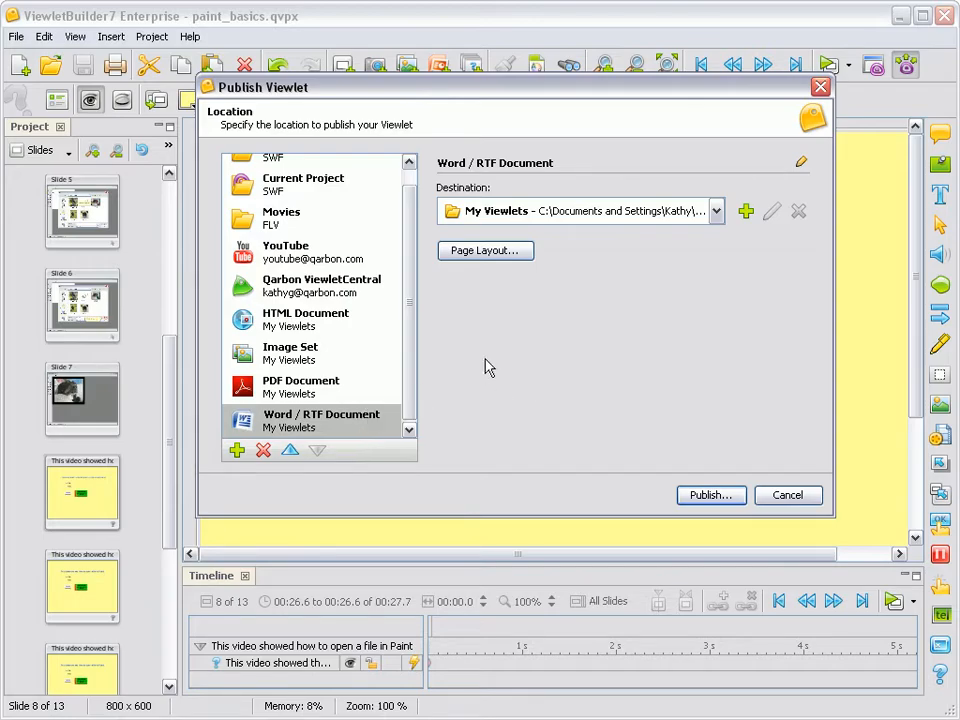
left_click(489, 256)
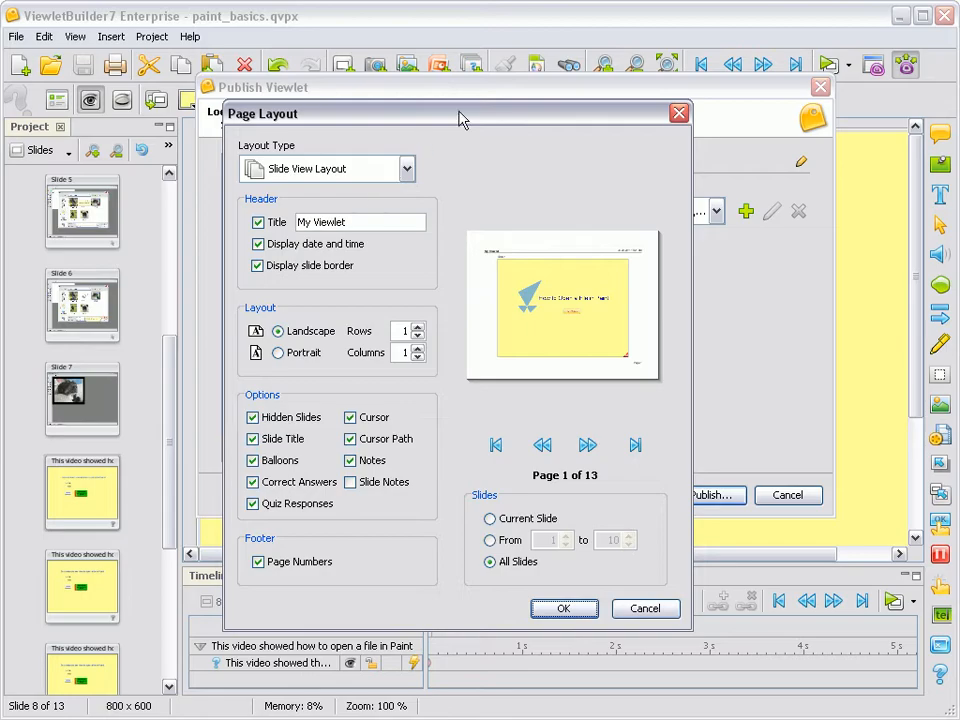
left_click_drag(492, 114, 693, 70)
left_click(604, 116)
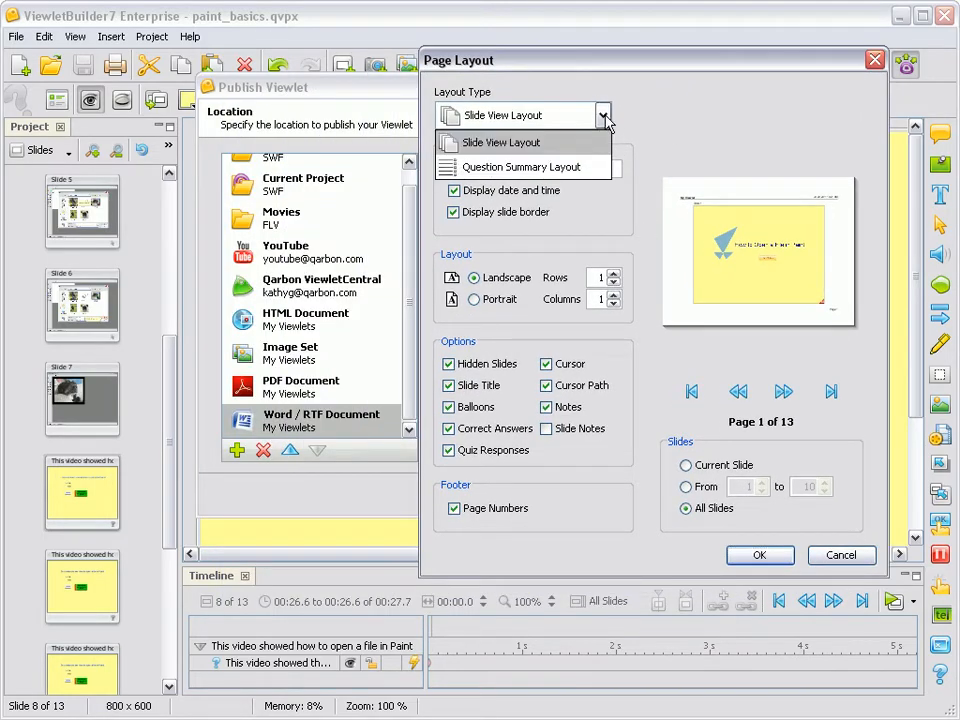
left_click(591, 168)
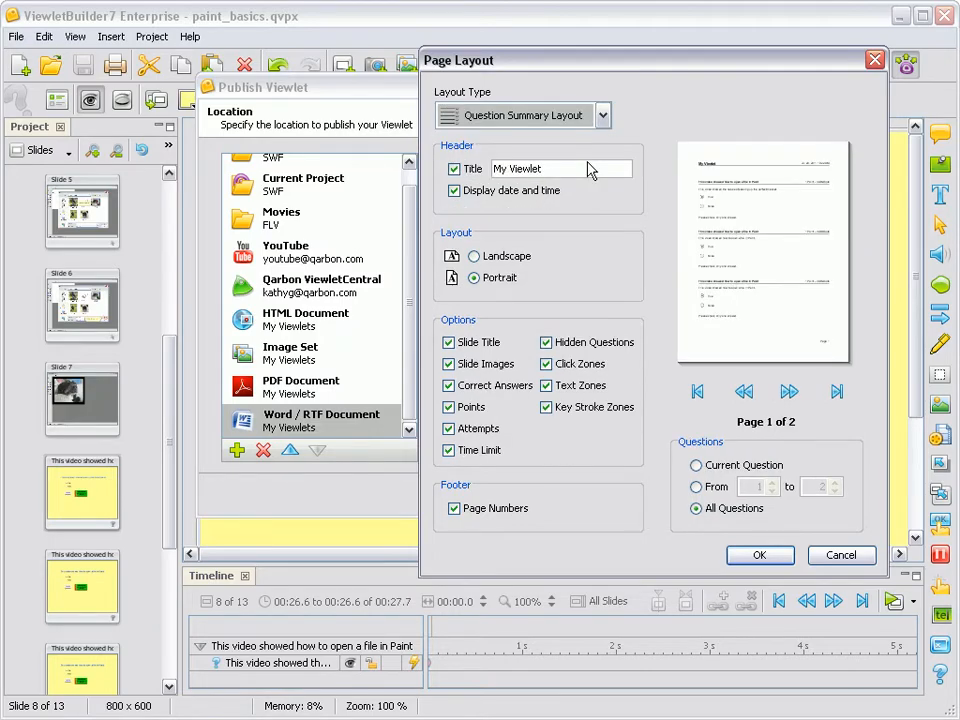
left_click(840, 555)
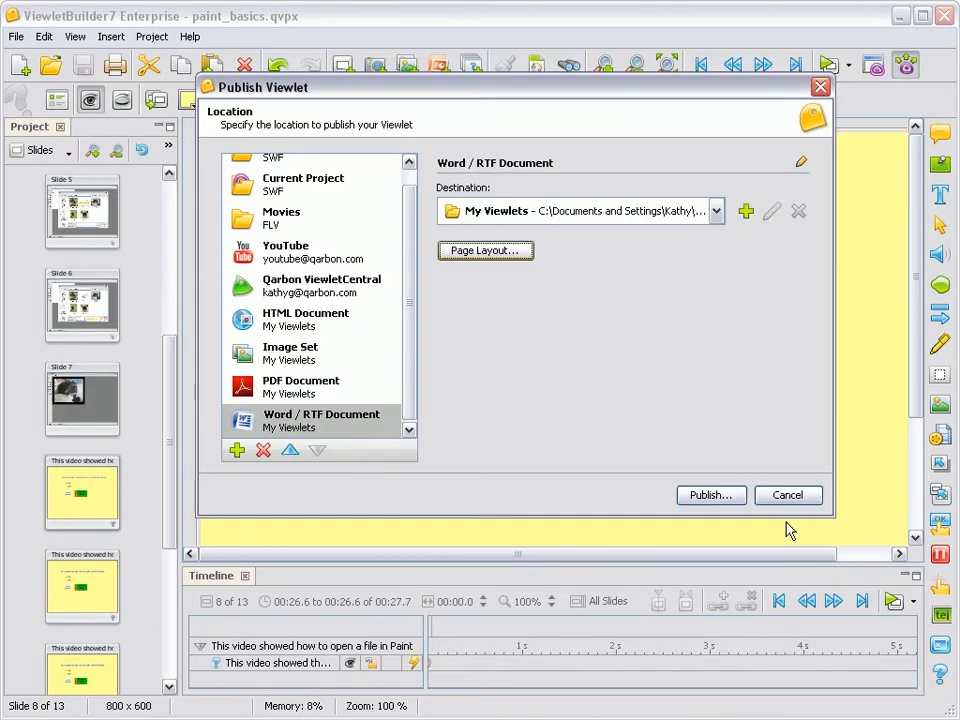
left_click(787, 495)
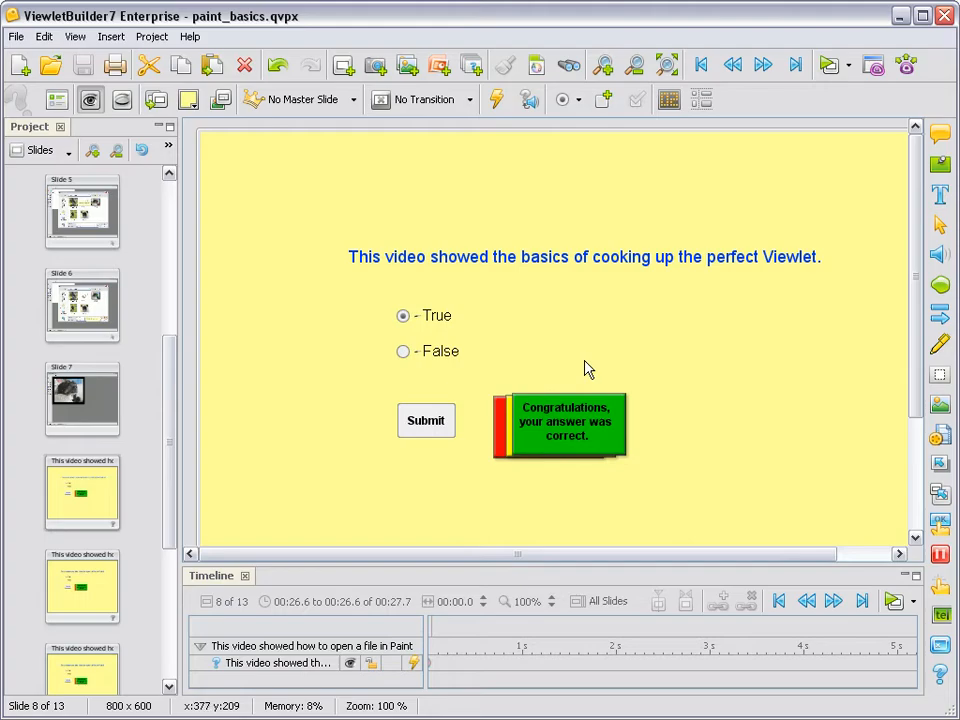